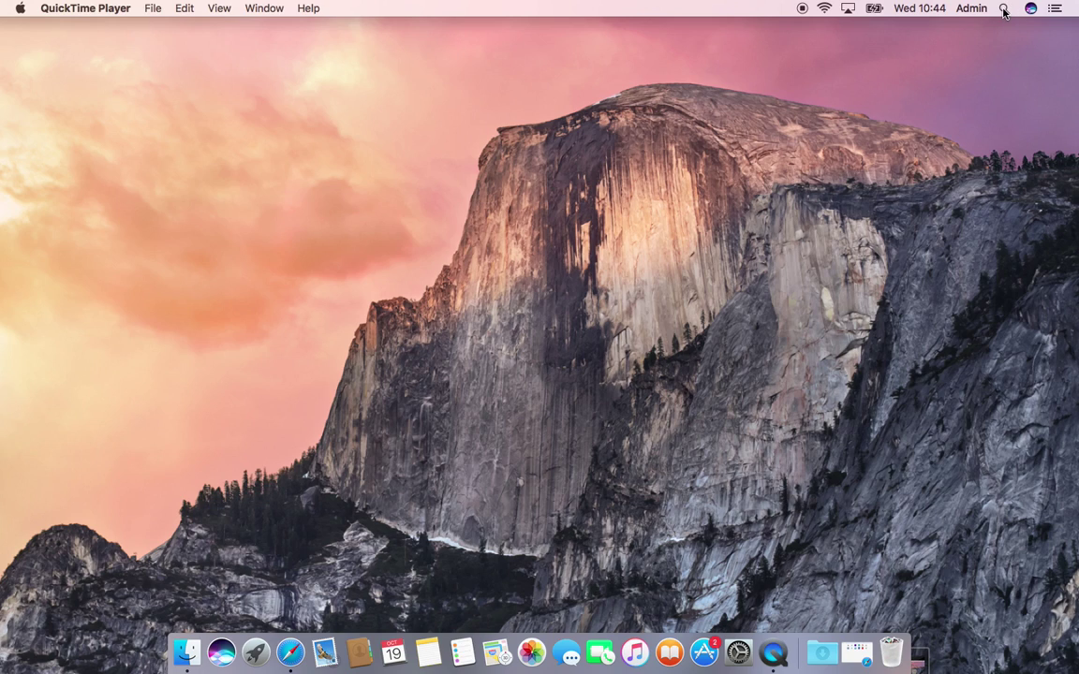
Step: Search Spotlight for 'goto' to find the GoToMeeting application
left_click(1003, 8)
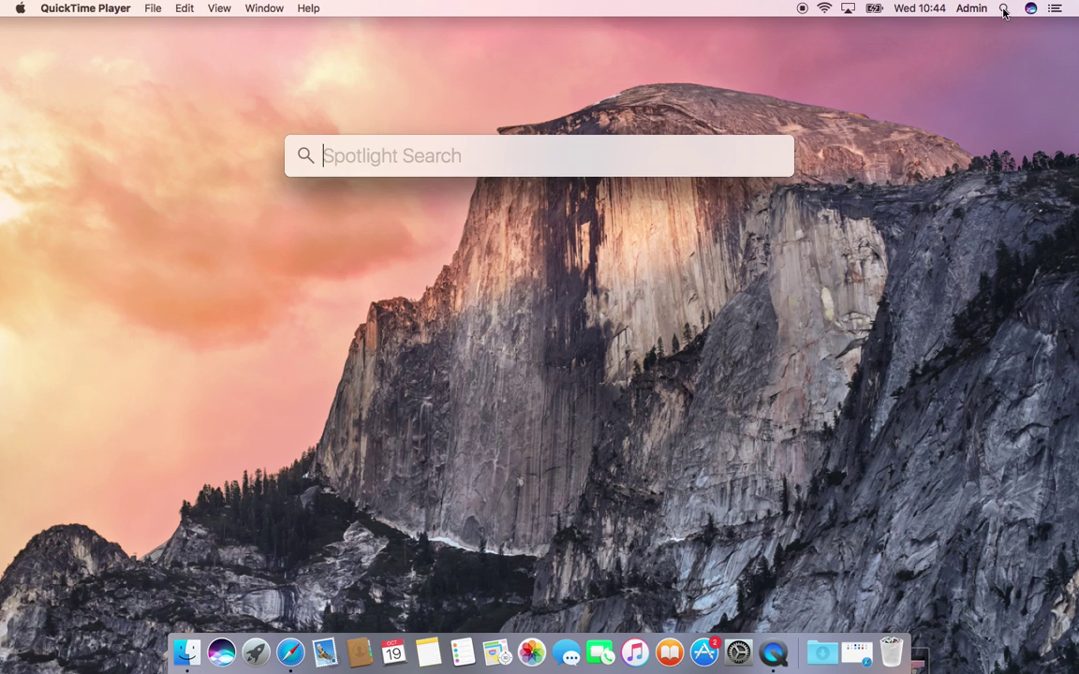
type("go")
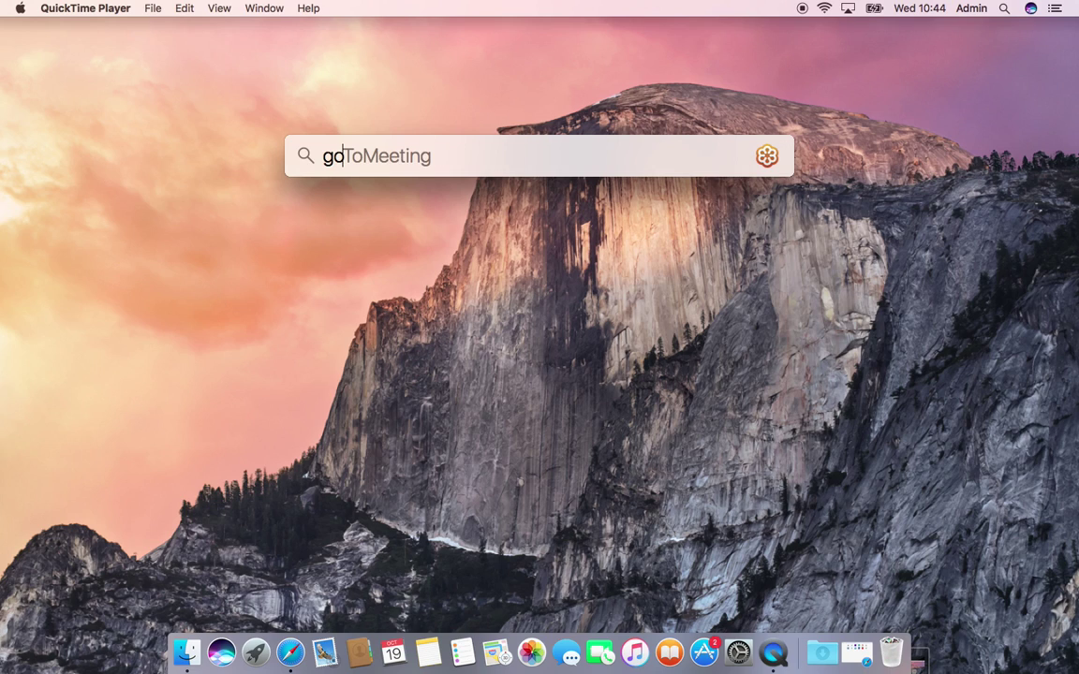
type("to")
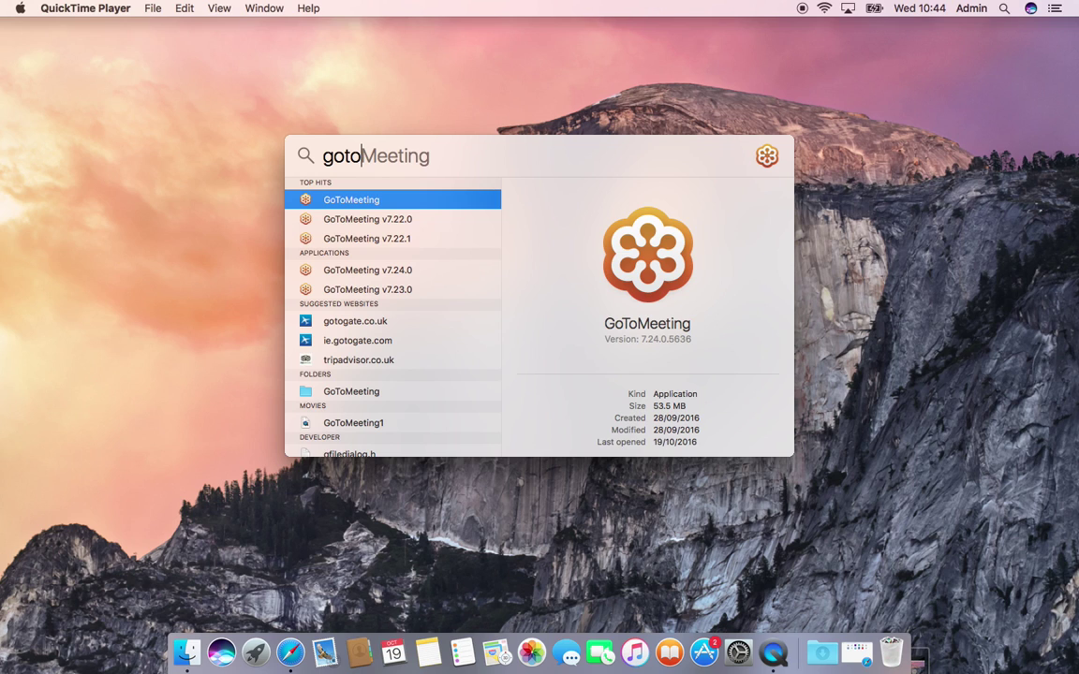
Step: Load gotomeeting.com in Safari, go to its Sign In page, and minimize the browser
left_click(291, 653)
type("gotomeeting.com/")
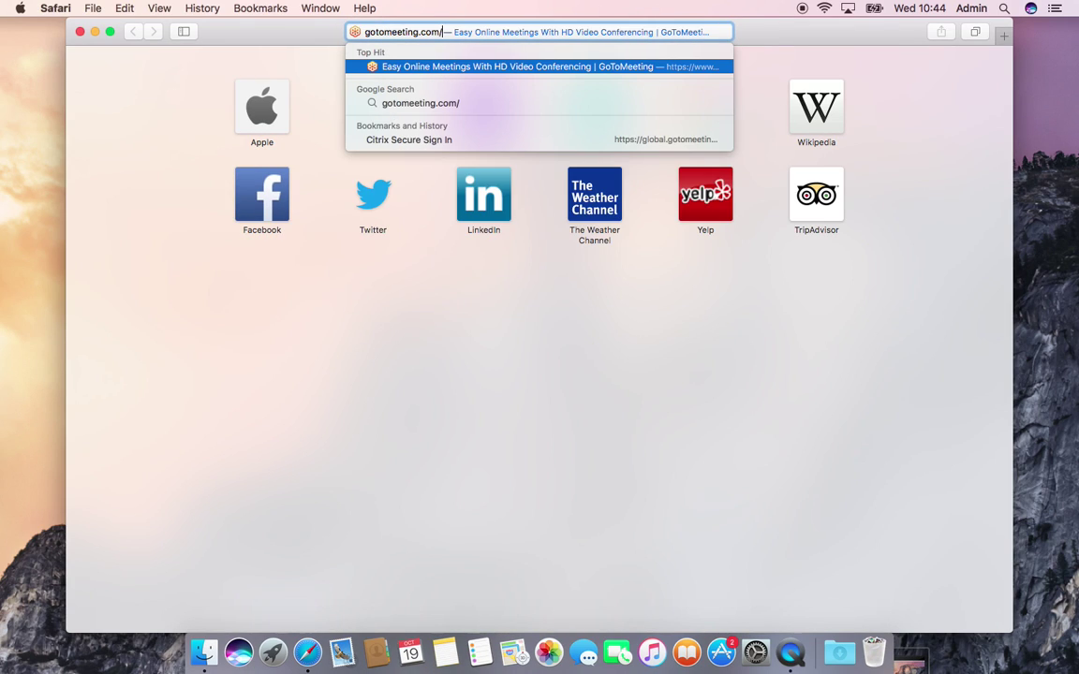
key("Return")
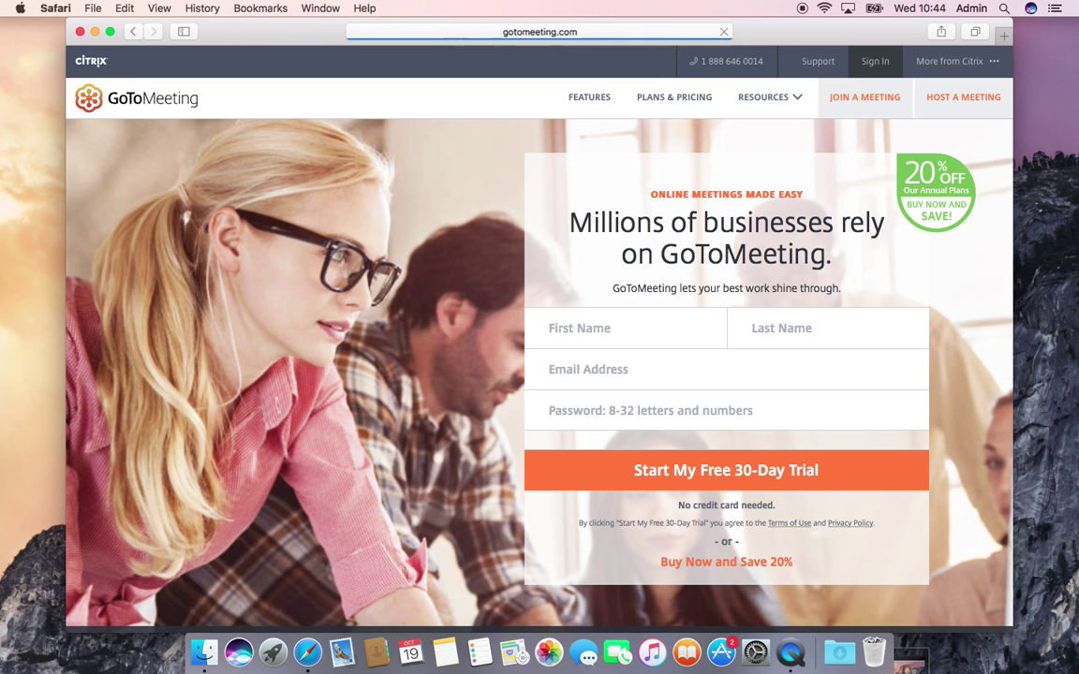
left_click(878, 63)
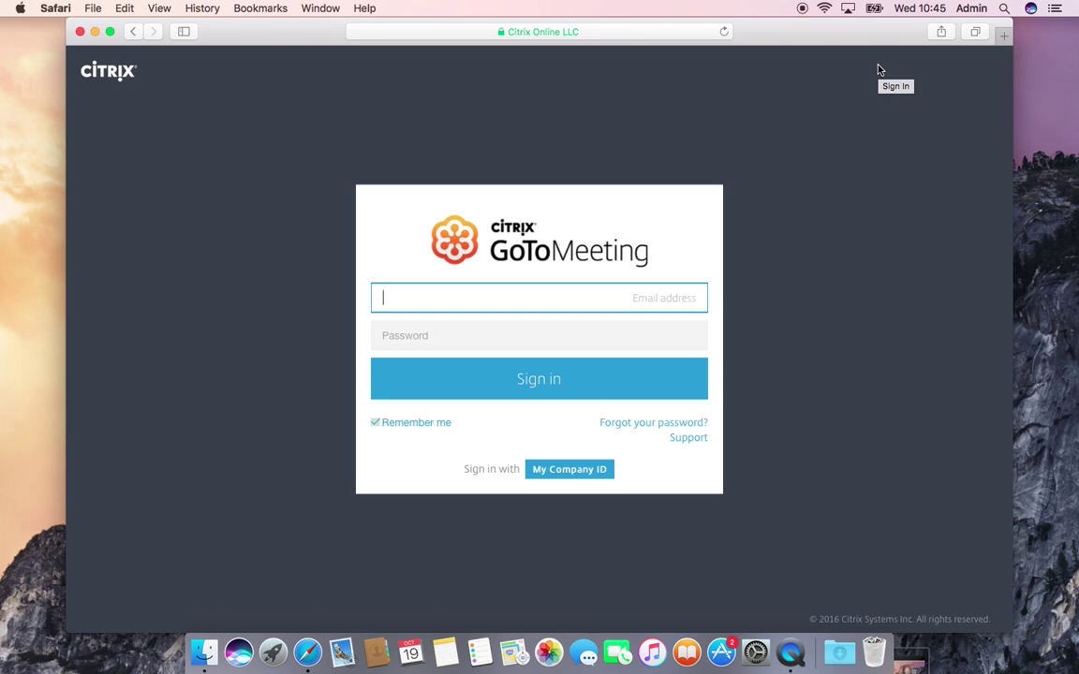
left_click(95, 31)
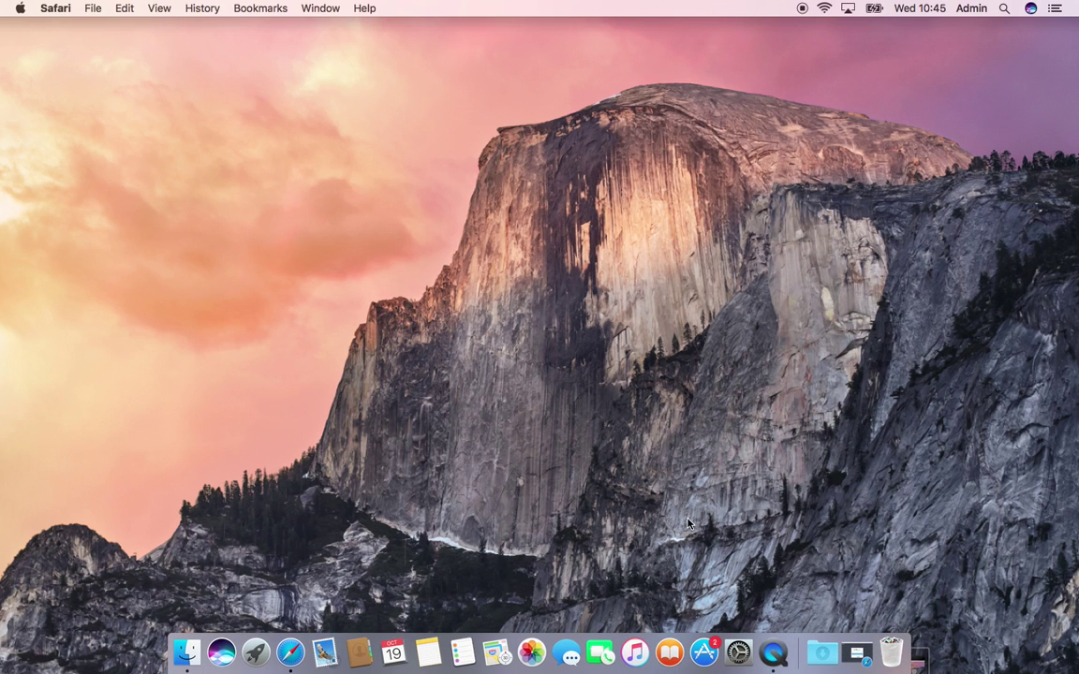
Step: Launch the GoToMeeting app from its Spotlight top hit for 'goto'
left_click(1004, 9)
type("goto")
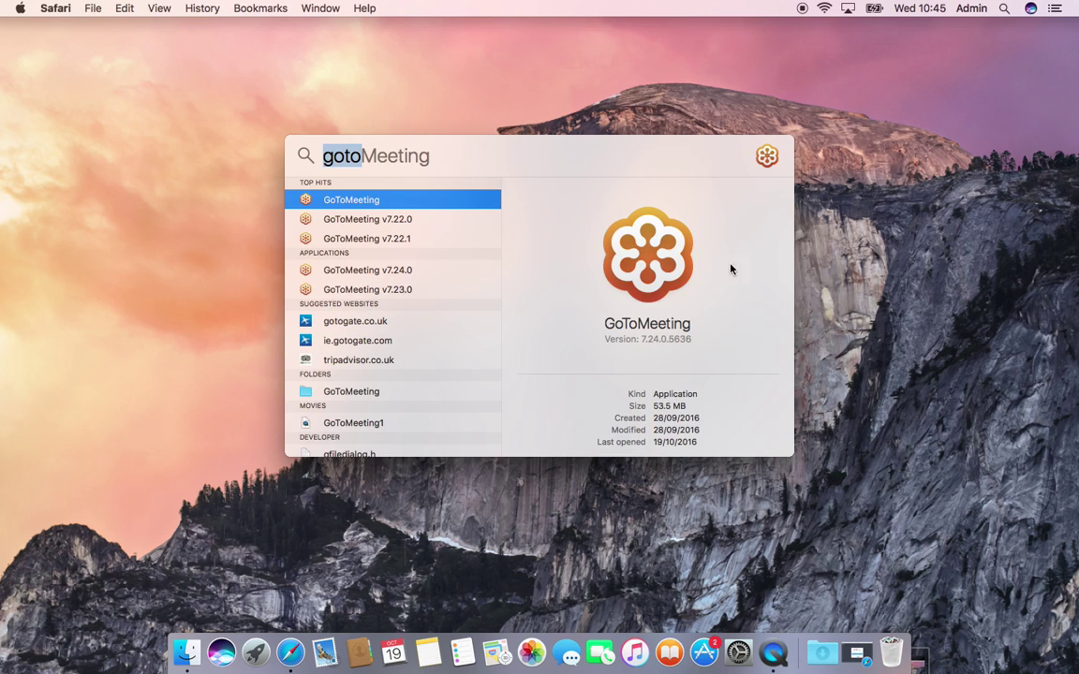
left_click(407, 206)
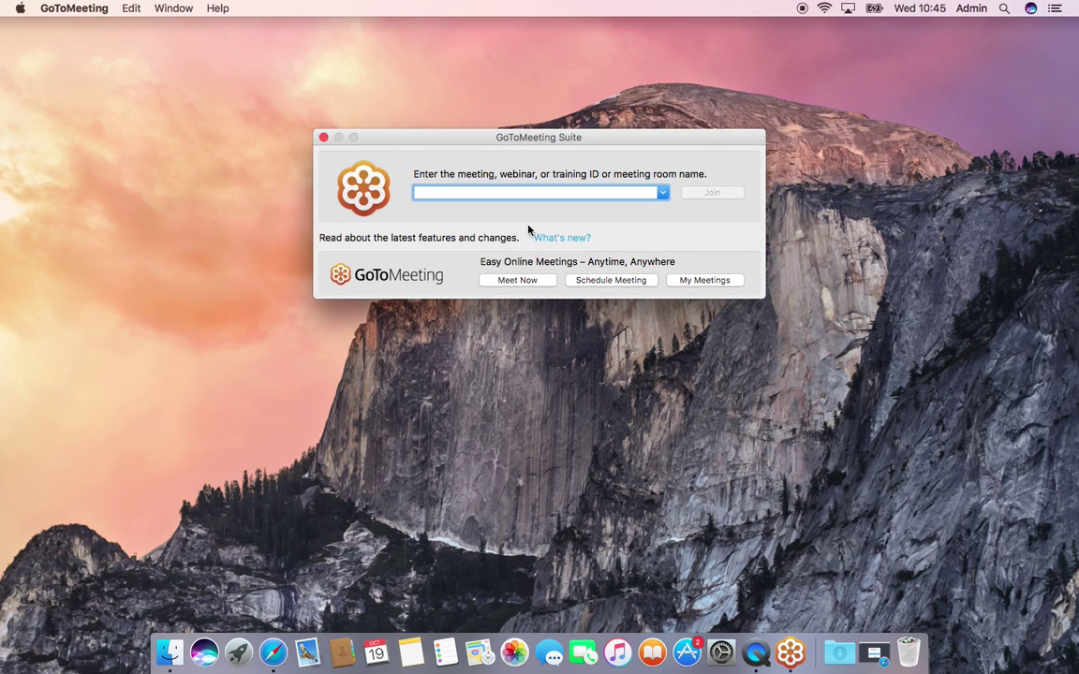
Step: Choose Schedule Meeting and sign in with the account e-mail and password
left_click(595, 284)
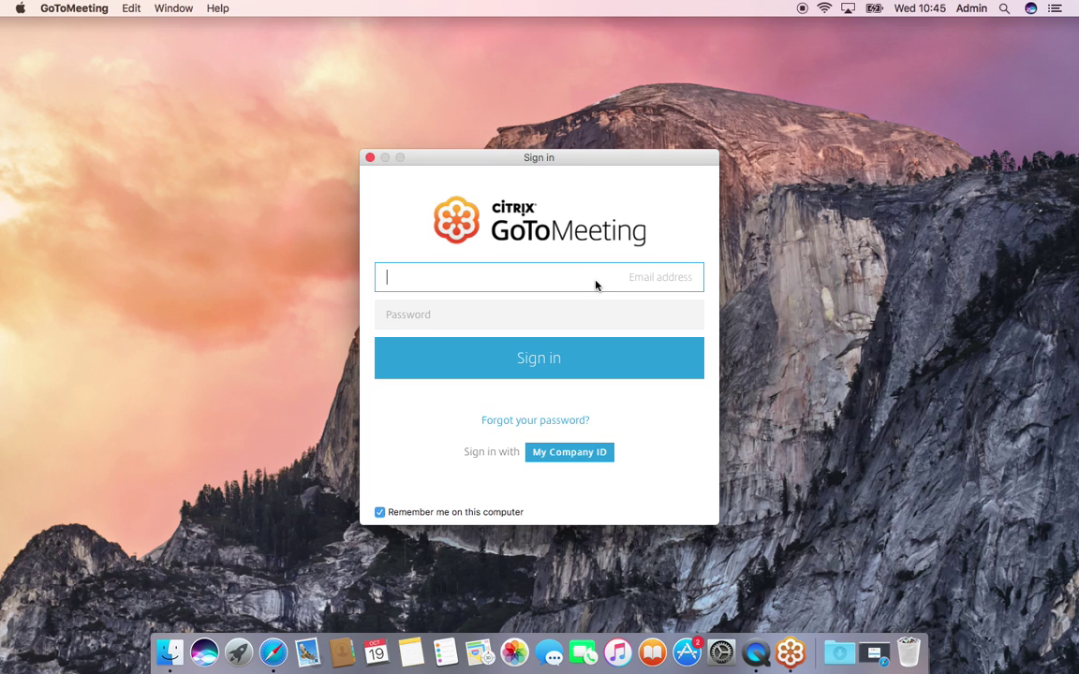
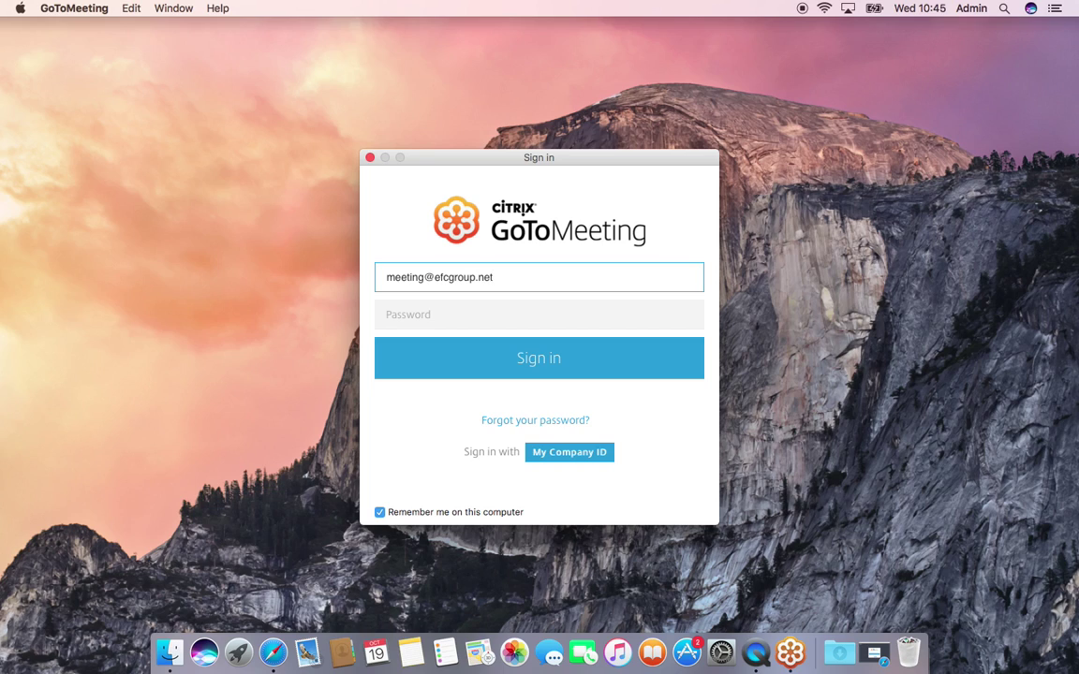
left_click(387, 314)
type("••••••")
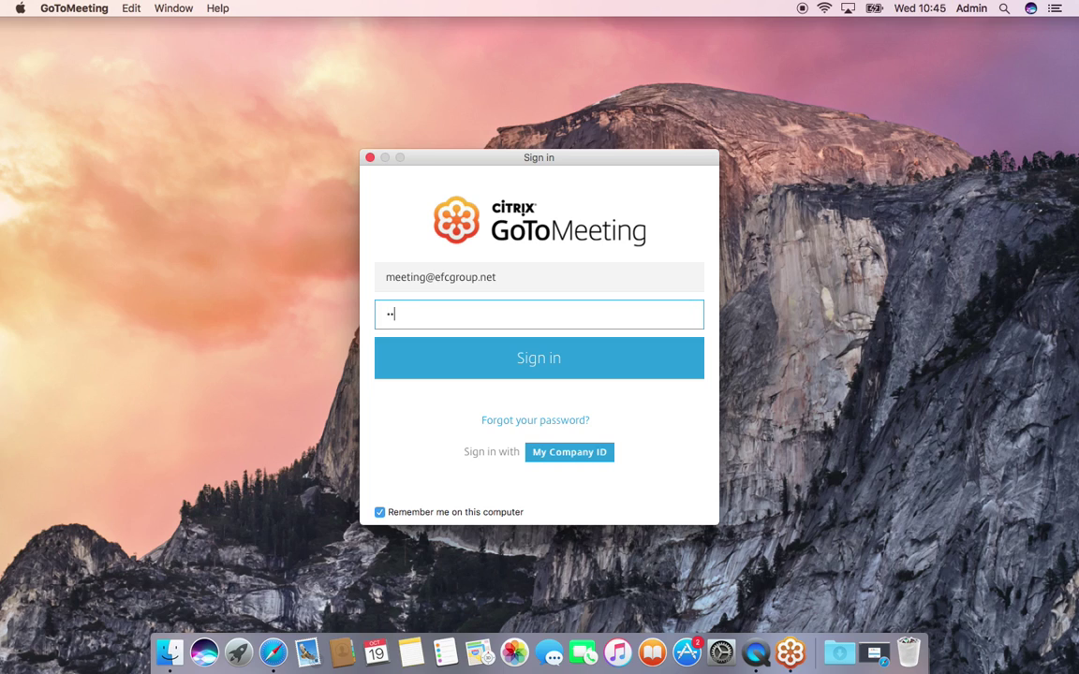
type("••")
left_click(630, 358)
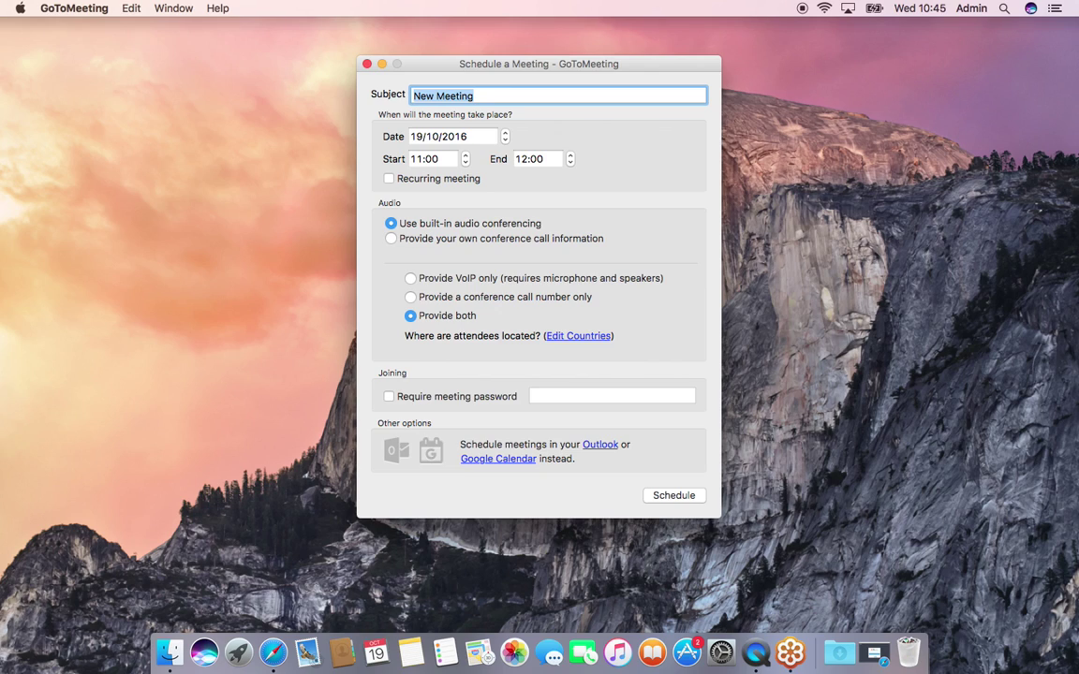
Step: Enter the subject 'Meet with JAI' and set the date to 26/10/2016
type("Meet w")
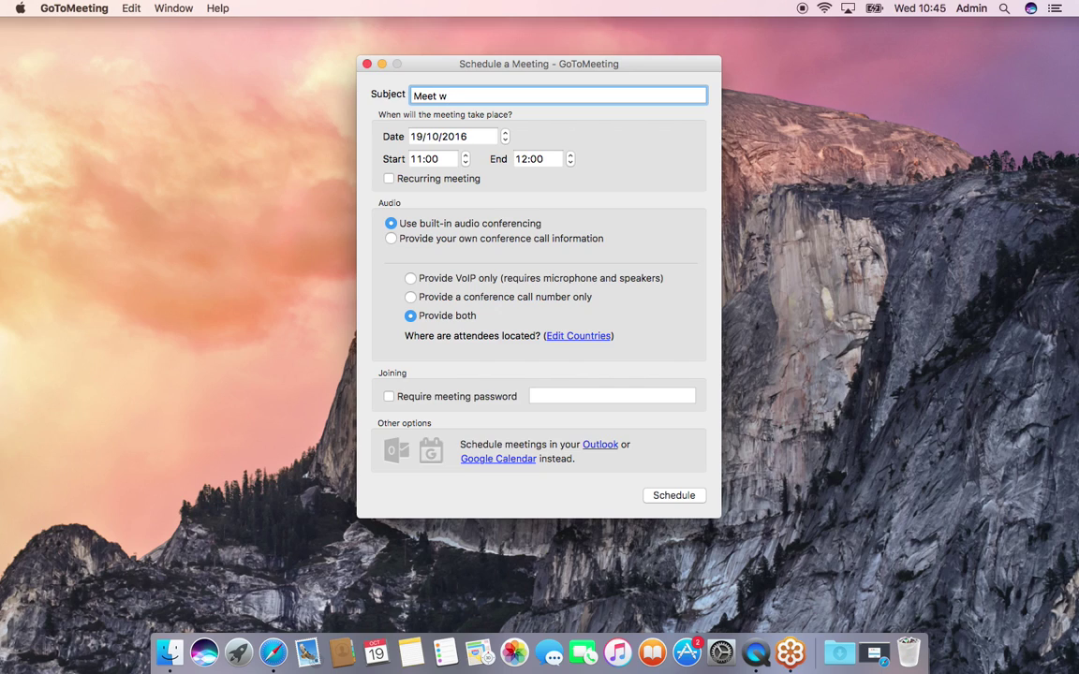
type("ith JAO")
key("BackSpace")
type("I")
left_click(417, 137)
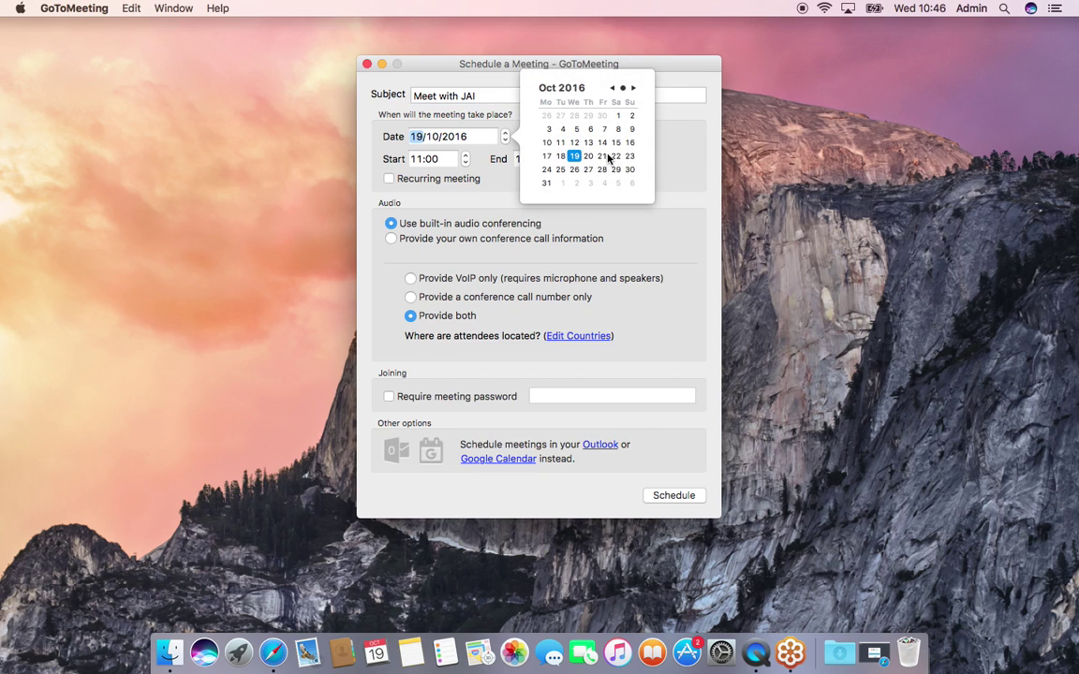
left_click(574, 170)
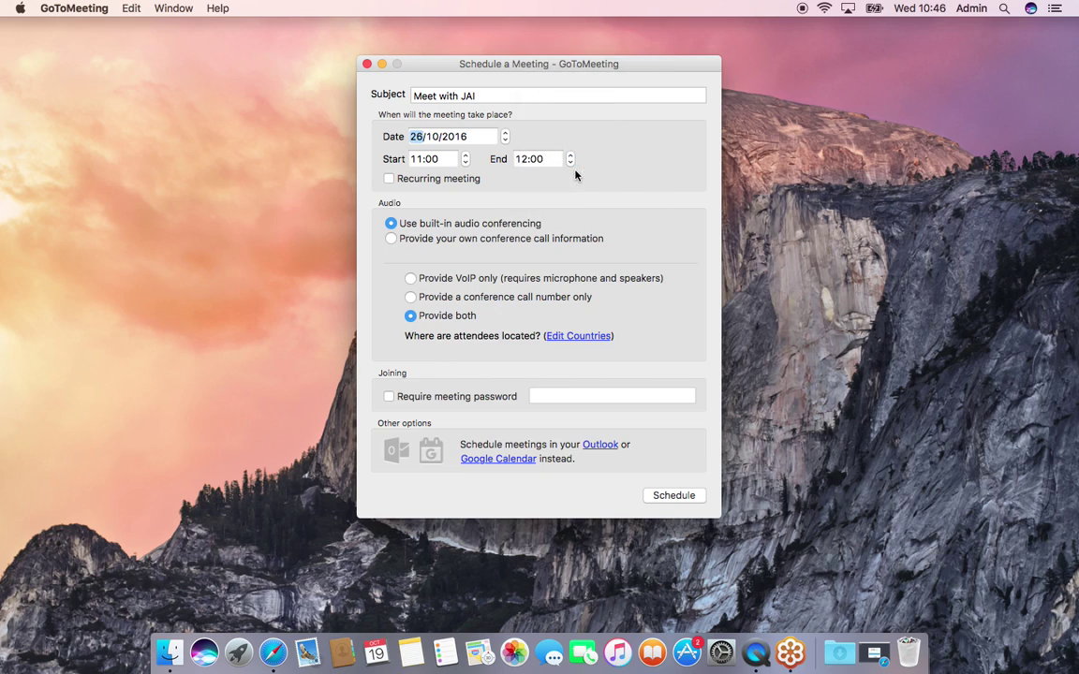
Step: Set the meeting time to start at 13:00 and end at 14:00
left_click(417, 160)
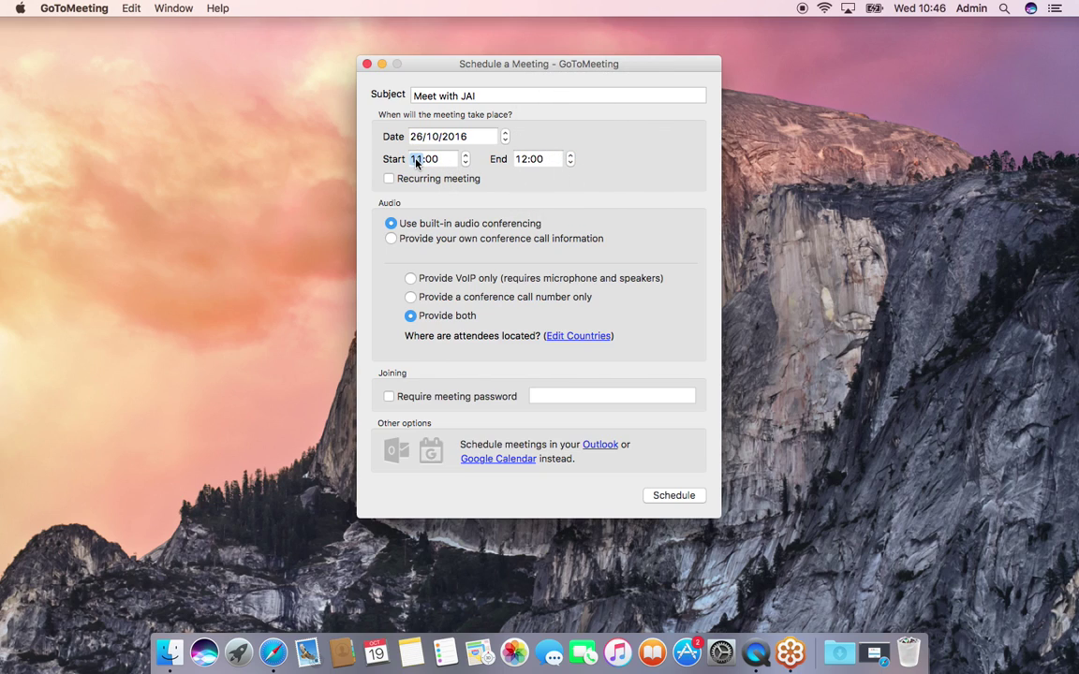
left_click(466, 156)
left_click(465, 156)
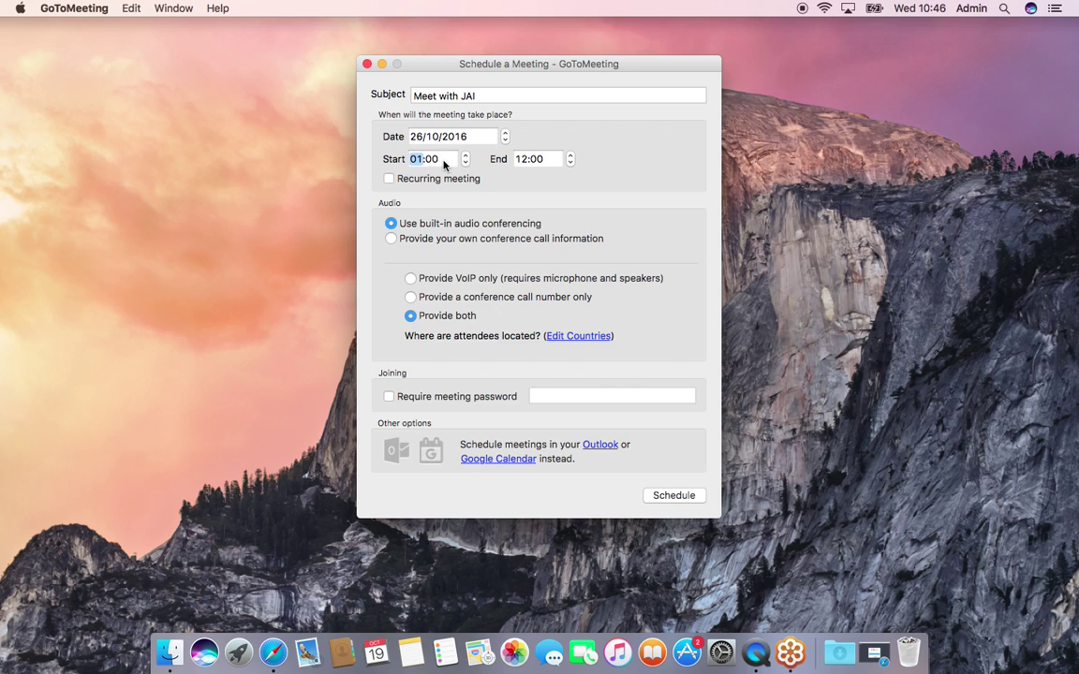
left_click(523, 161)
key("Up")
key("Up")
Step: Schedule the meeting, dismiss the missing e-mail account warning, and minimize the invitation draft
left_click(676, 501)
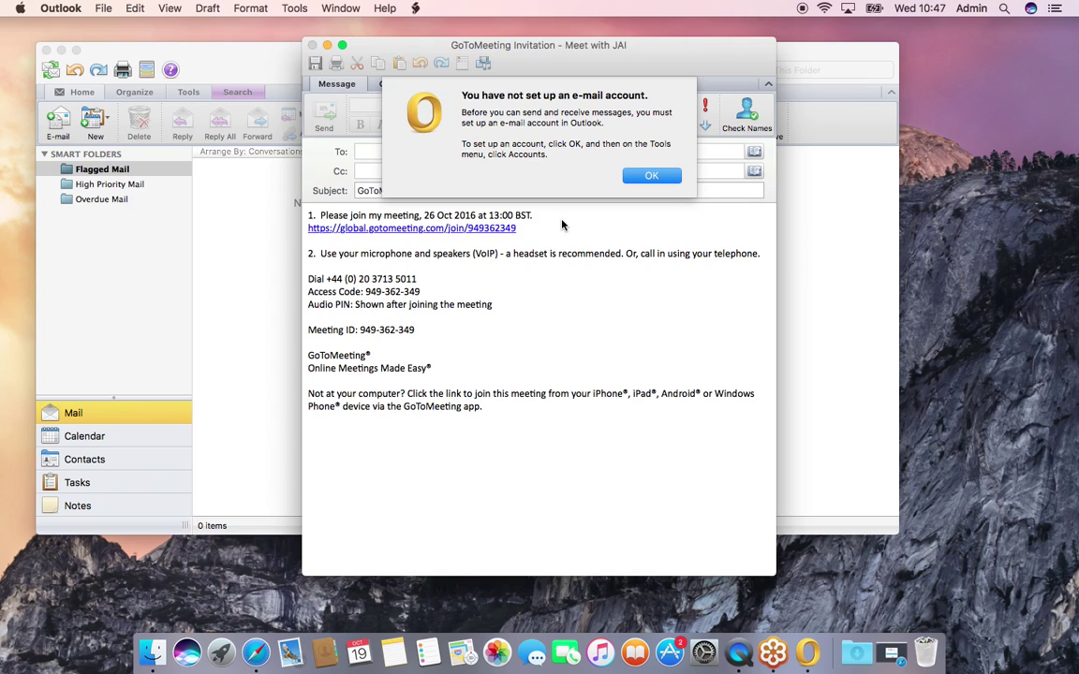
left_click(653, 176)
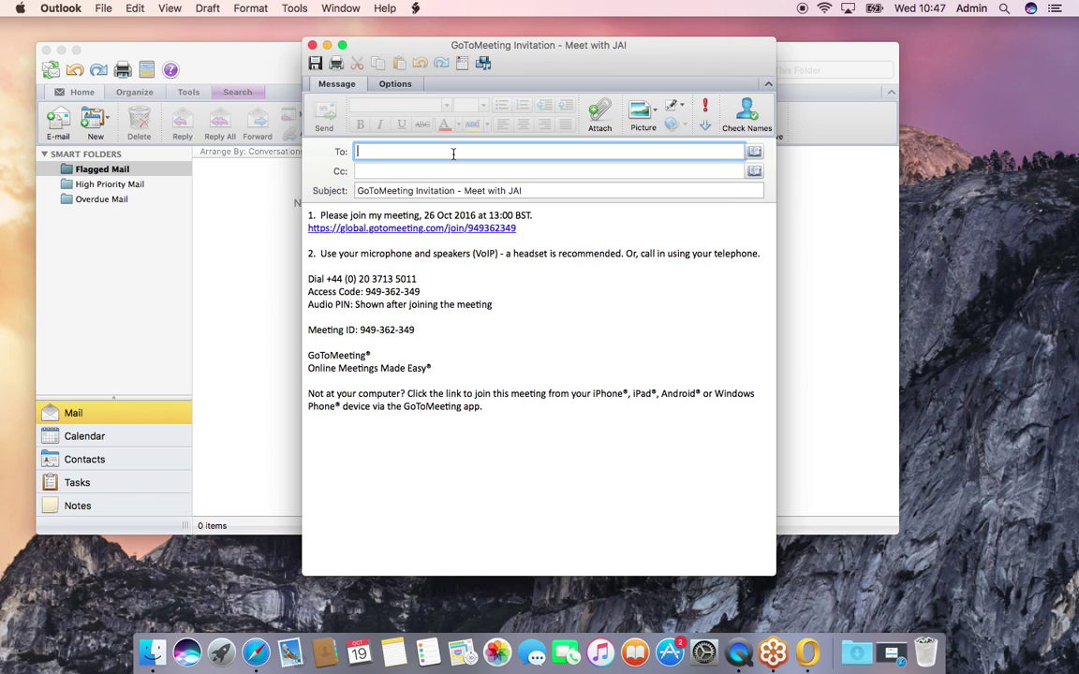
left_click(327, 45)
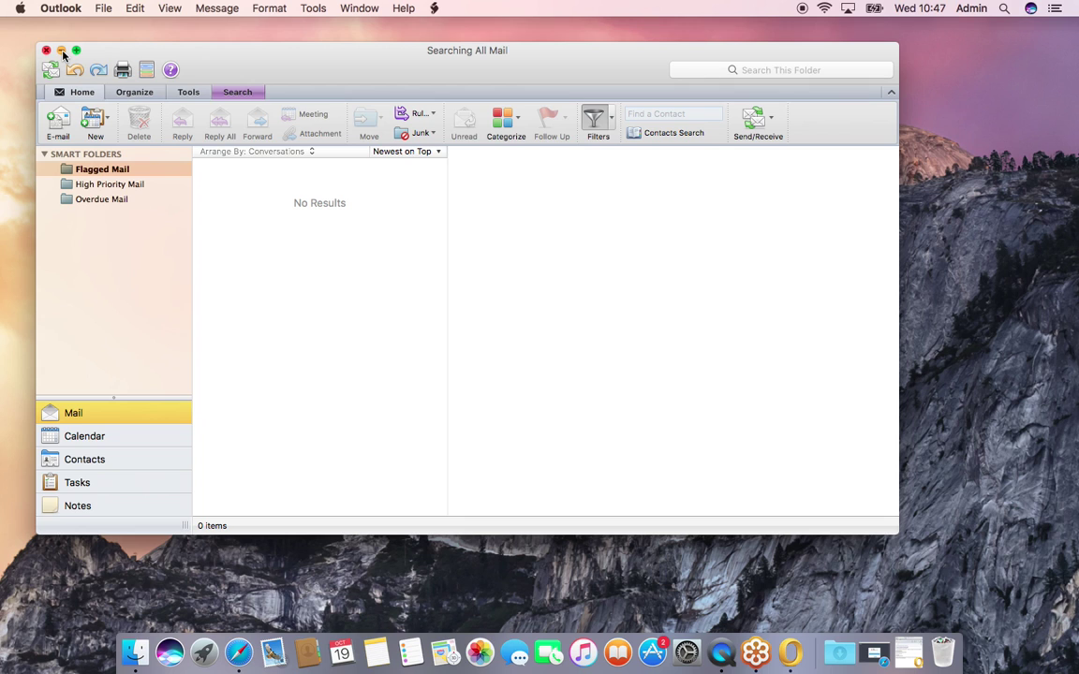
Step: Minimize Outlook, dismiss Invitation Created, and select Meet with JAI in My Meetings
left_click(61, 51)
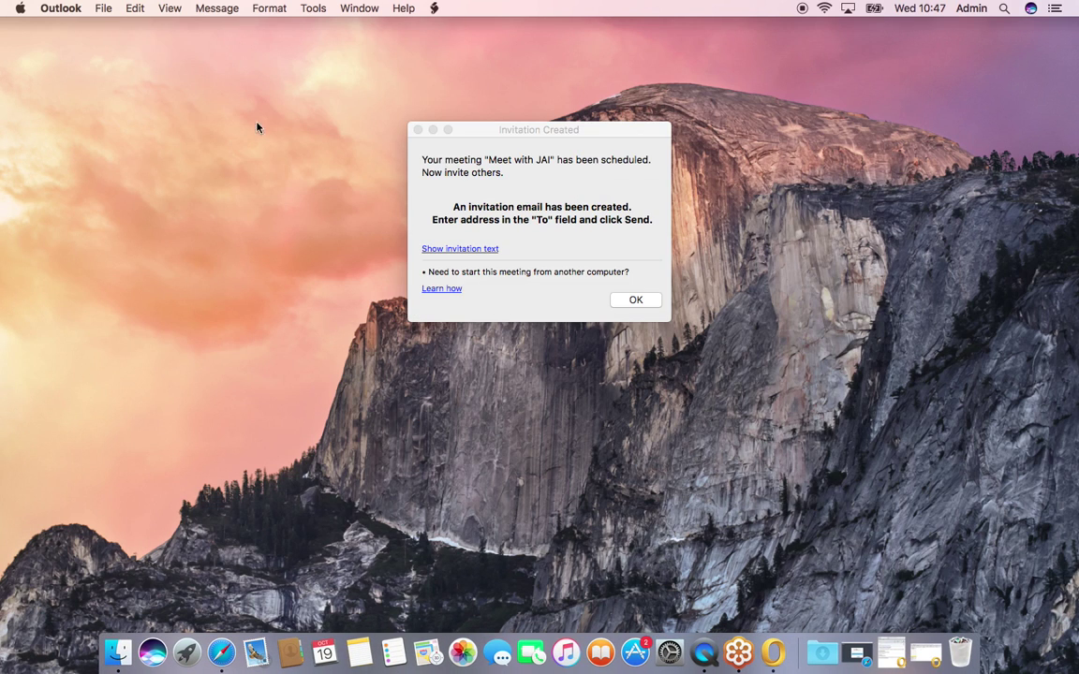
left_click(643, 302)
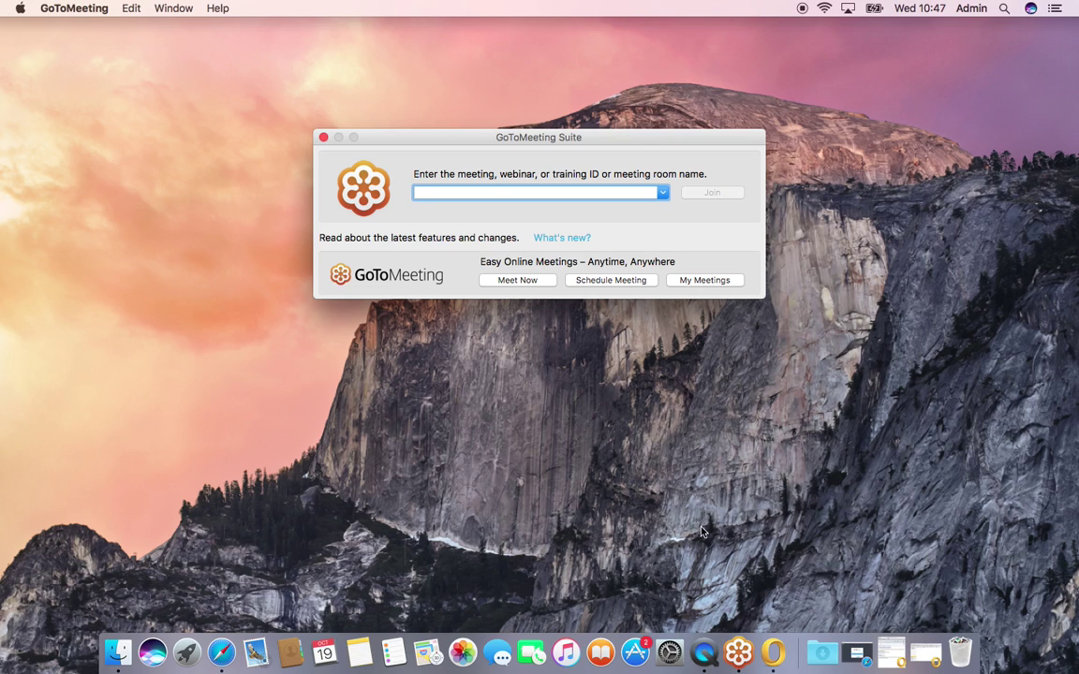
left_click(703, 282)
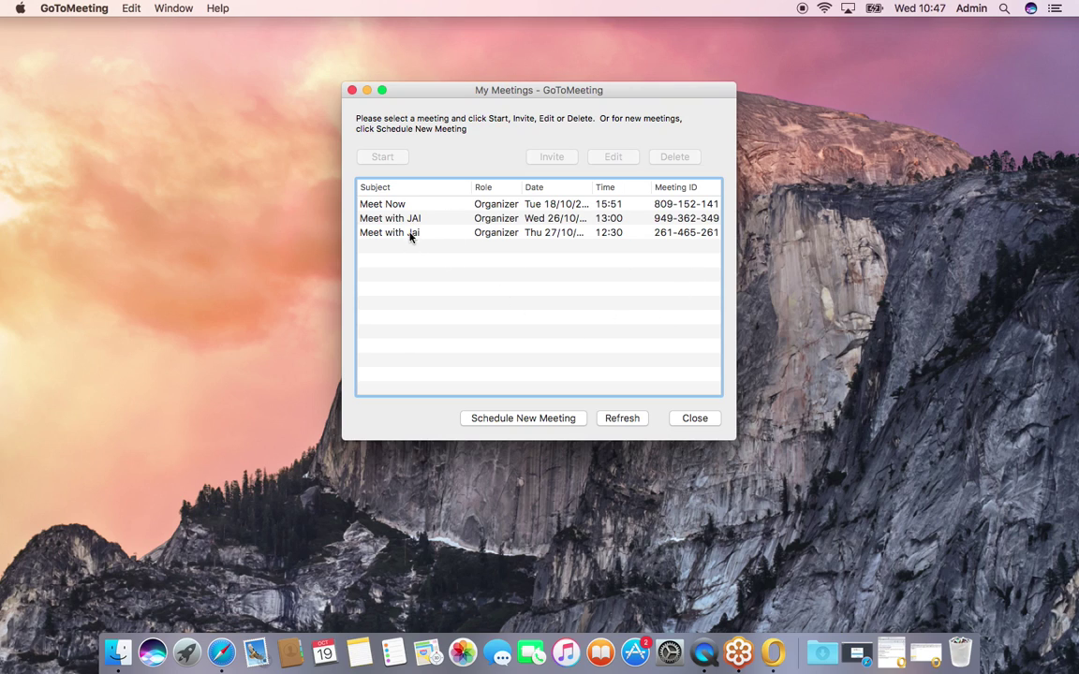
left_click(402, 220)
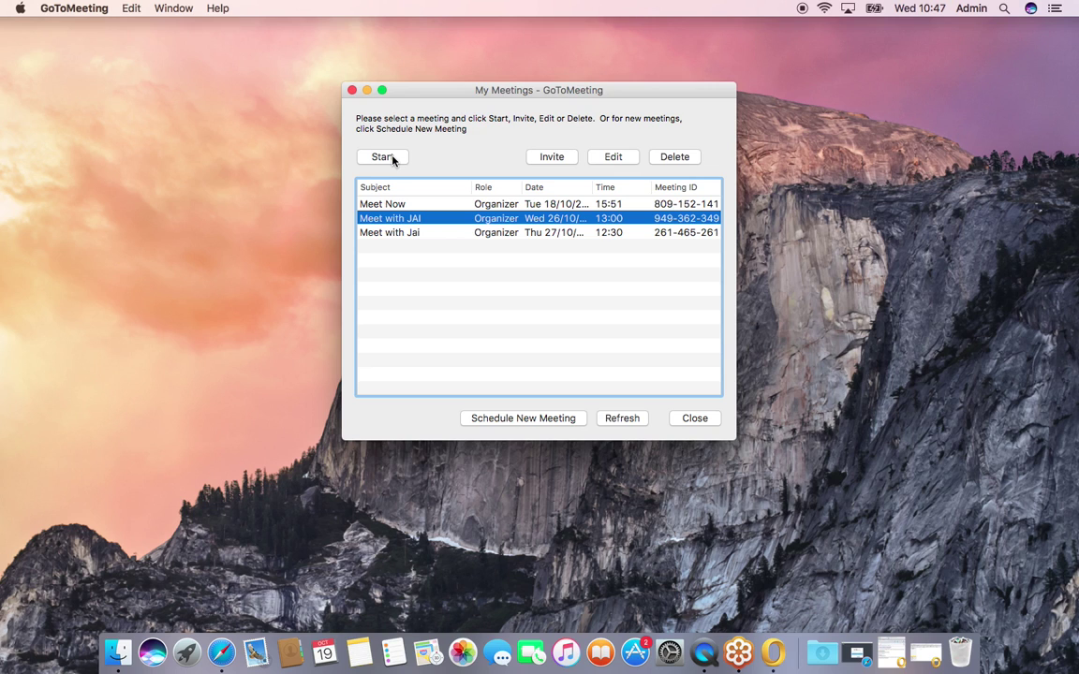
Step: Minimize and restore the meetings list, then close it
left_click(368, 91)
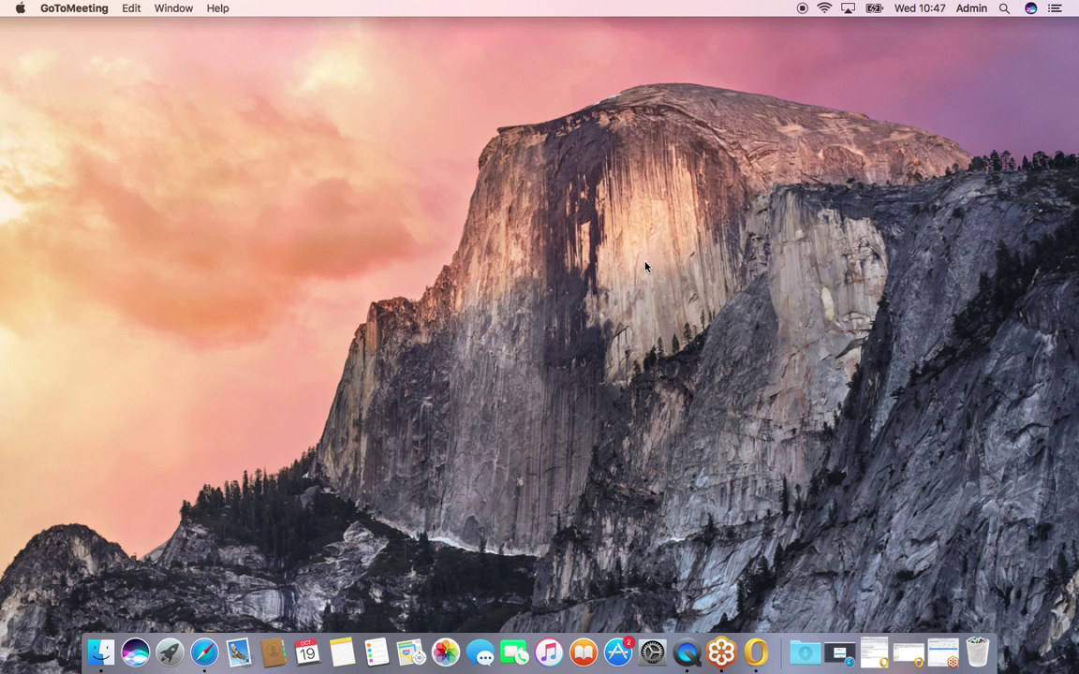
left_click(941, 651)
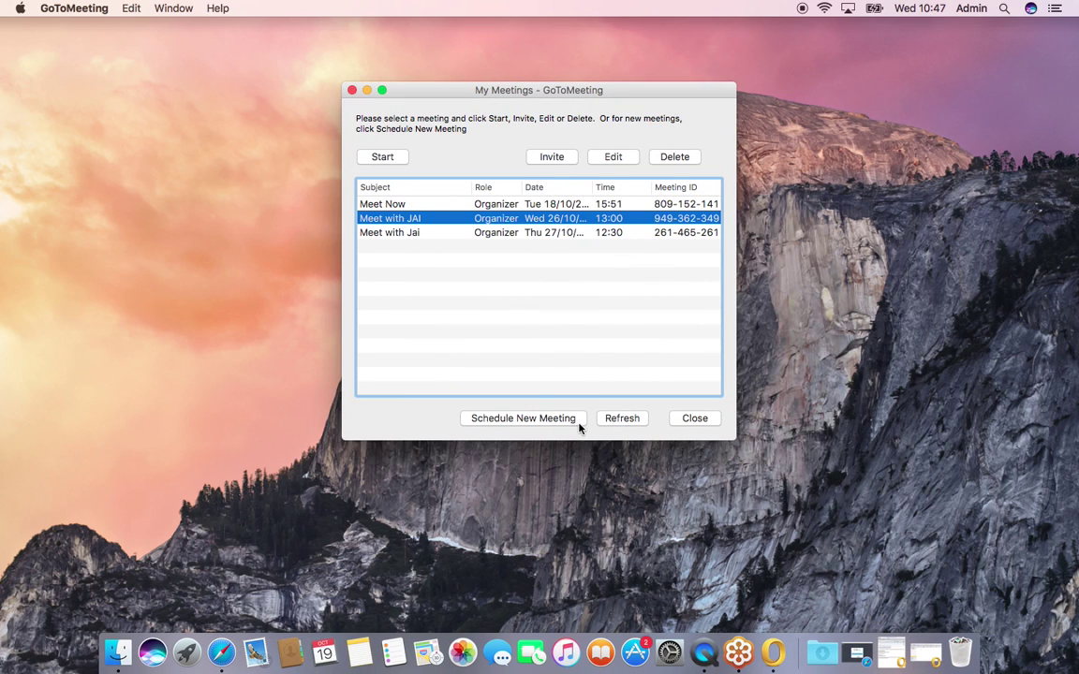
left_click(694, 418)
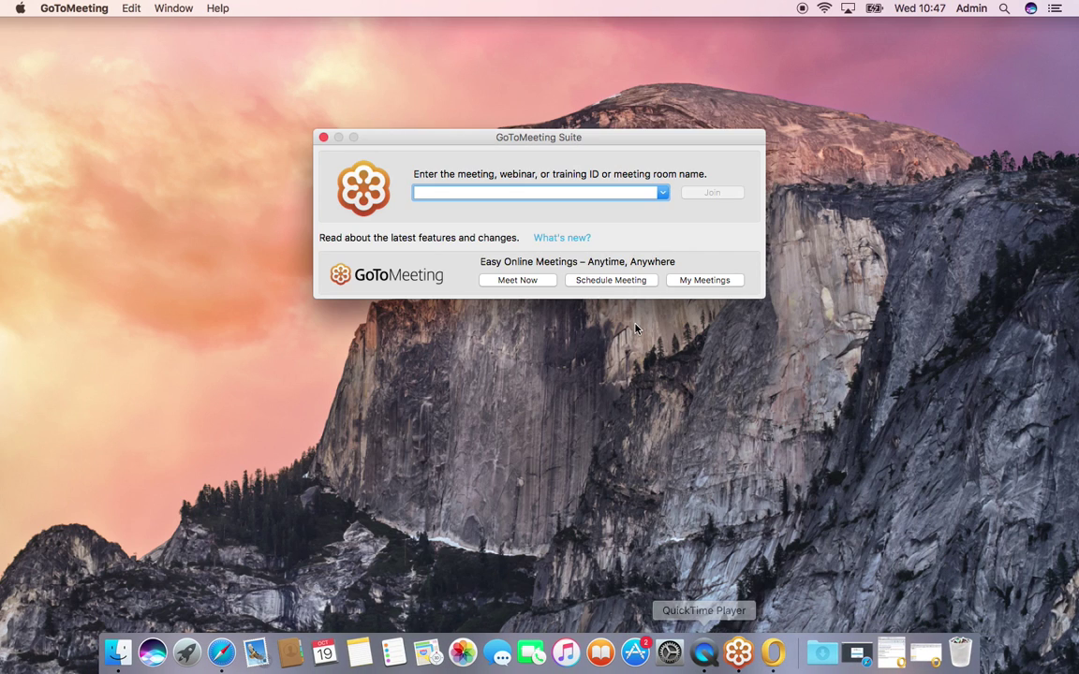
Step: Start a Meet Now session using Computer Audio and expand the Attendees list
left_click(516, 280)
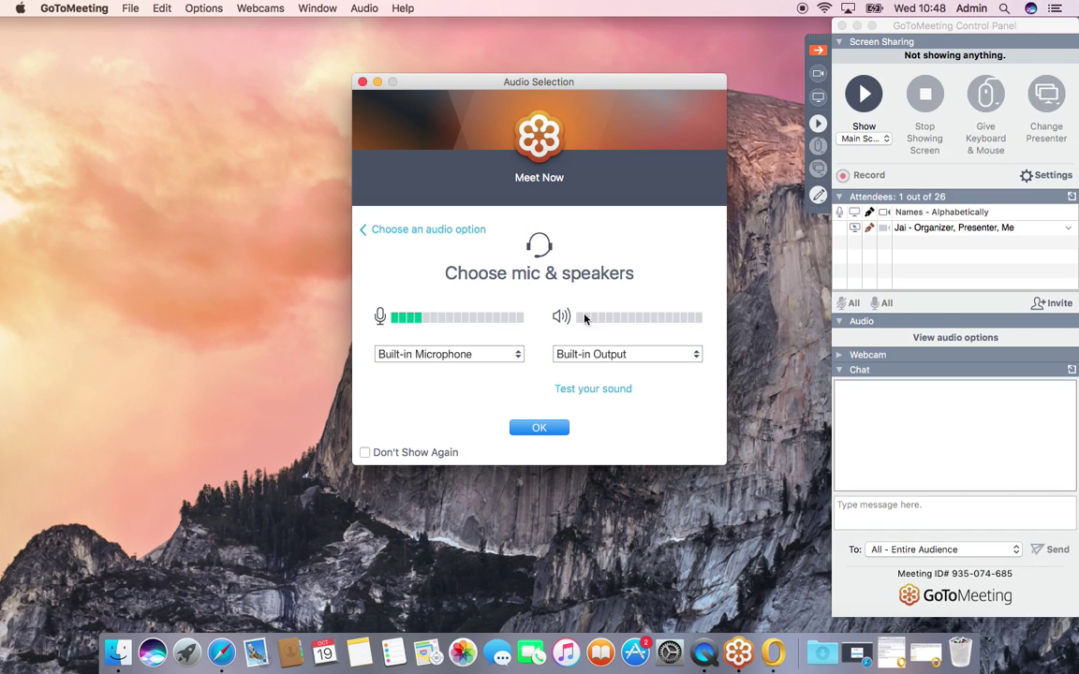
left_click(423, 229)
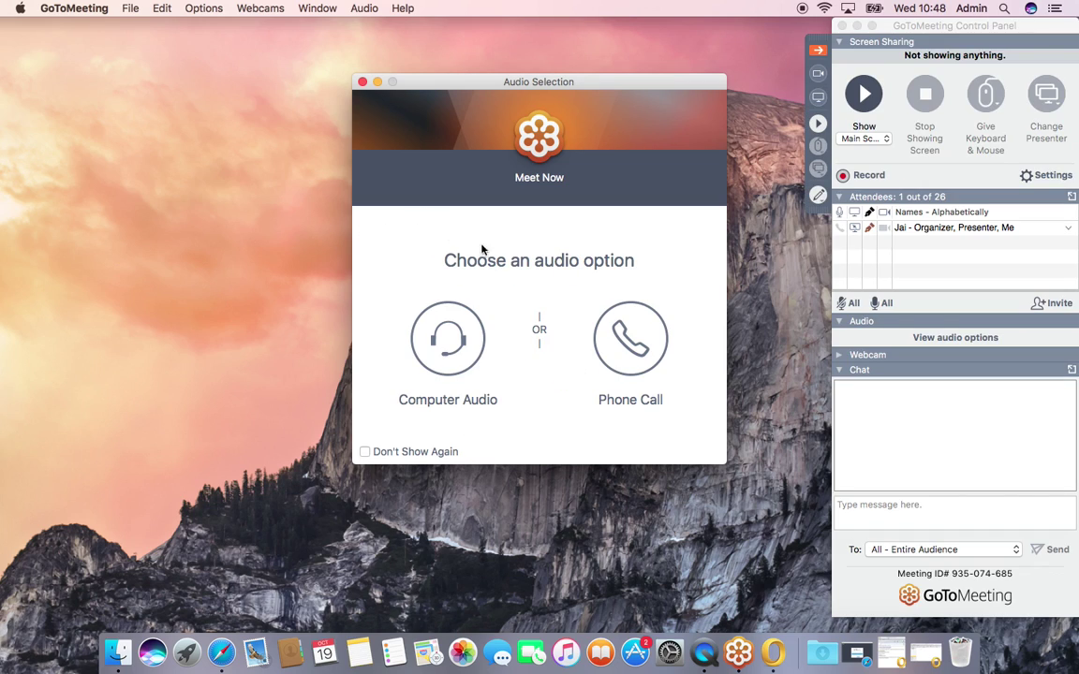
left_click(448, 339)
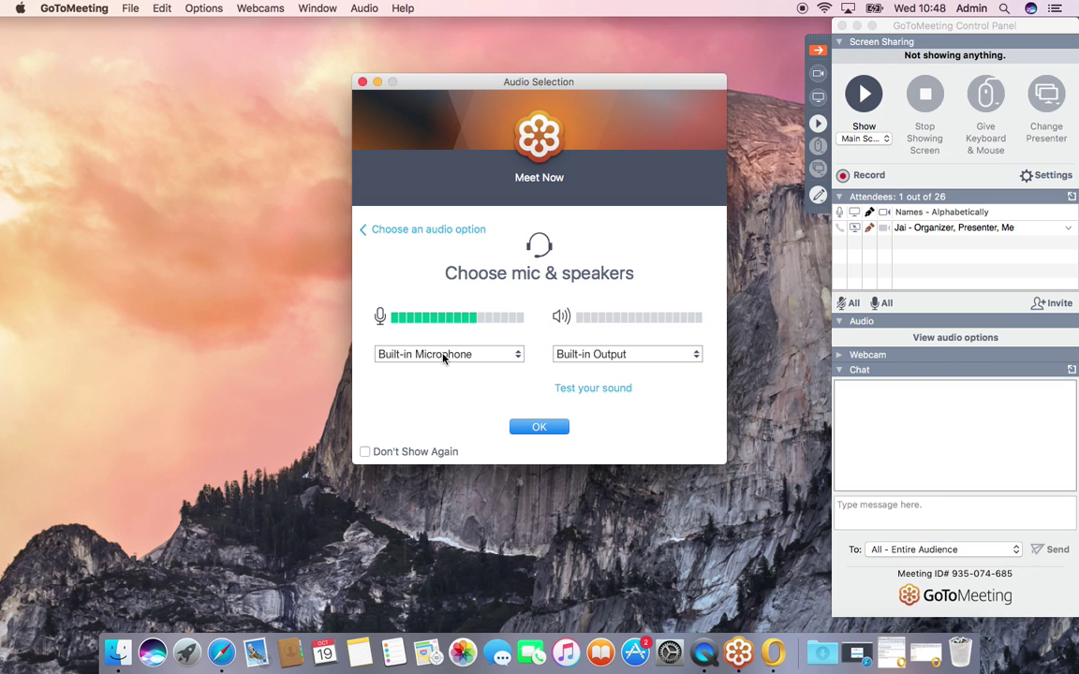
left_click(539, 428)
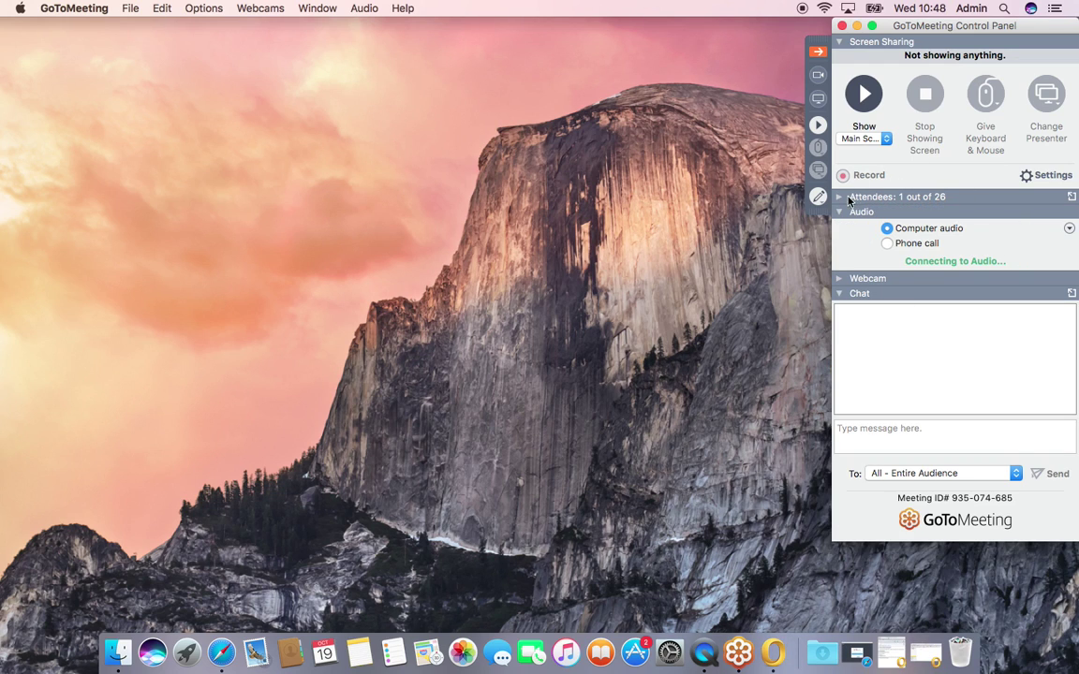
left_click(839, 198)
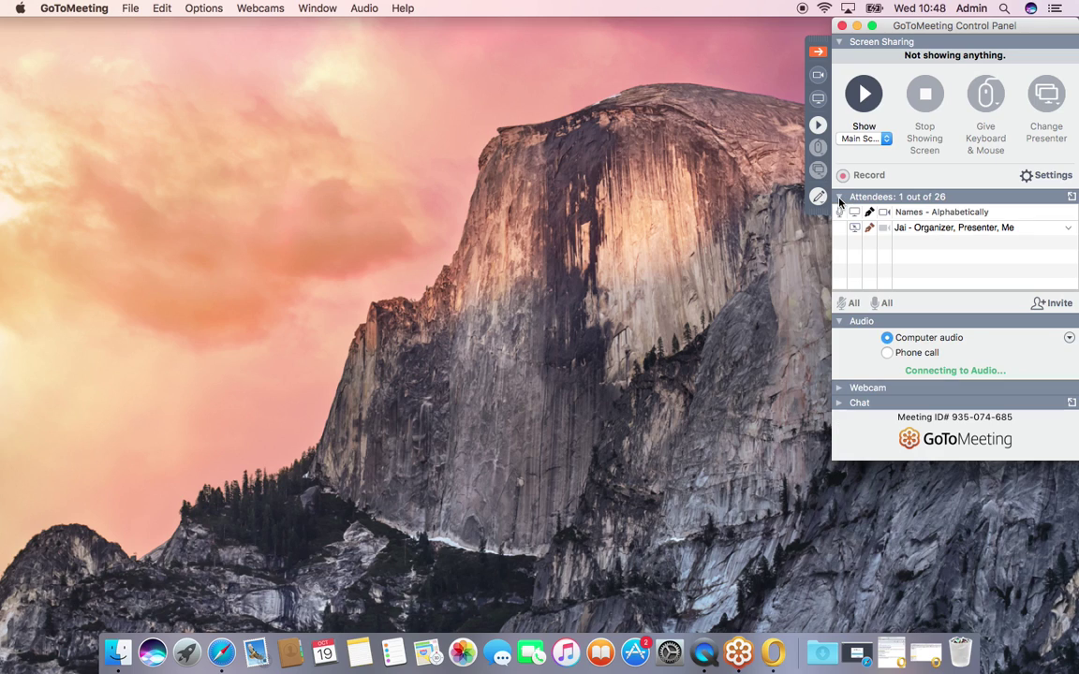
left_click(1039, 303)
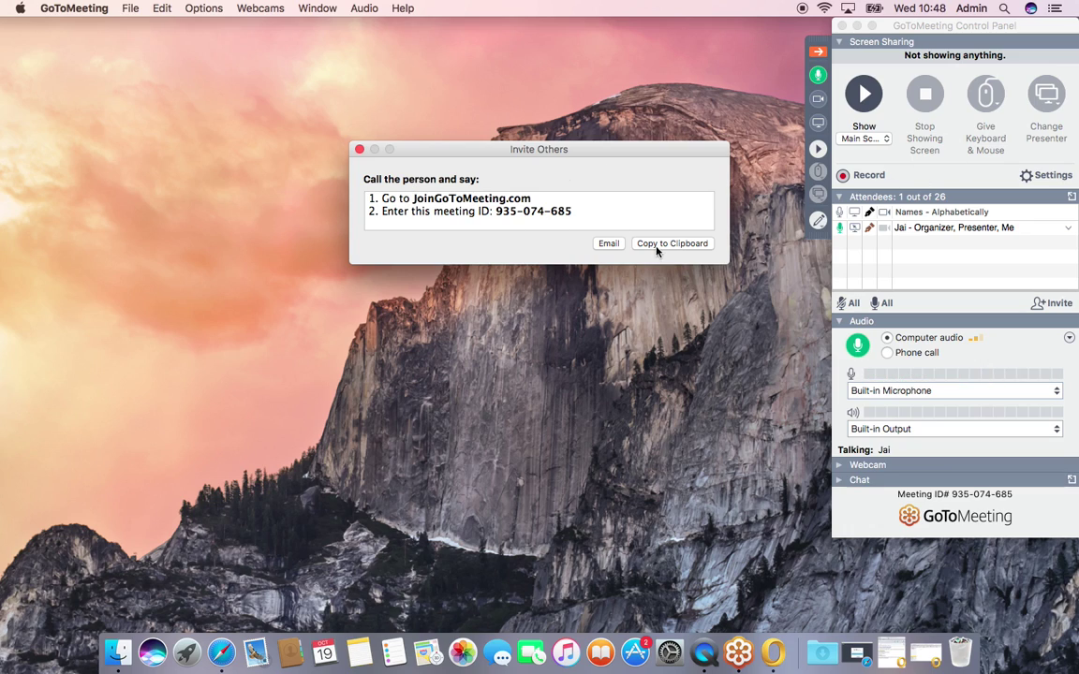
Step: Close the Control Panel and confirm ending the meeting for everyone
left_click(842, 25)
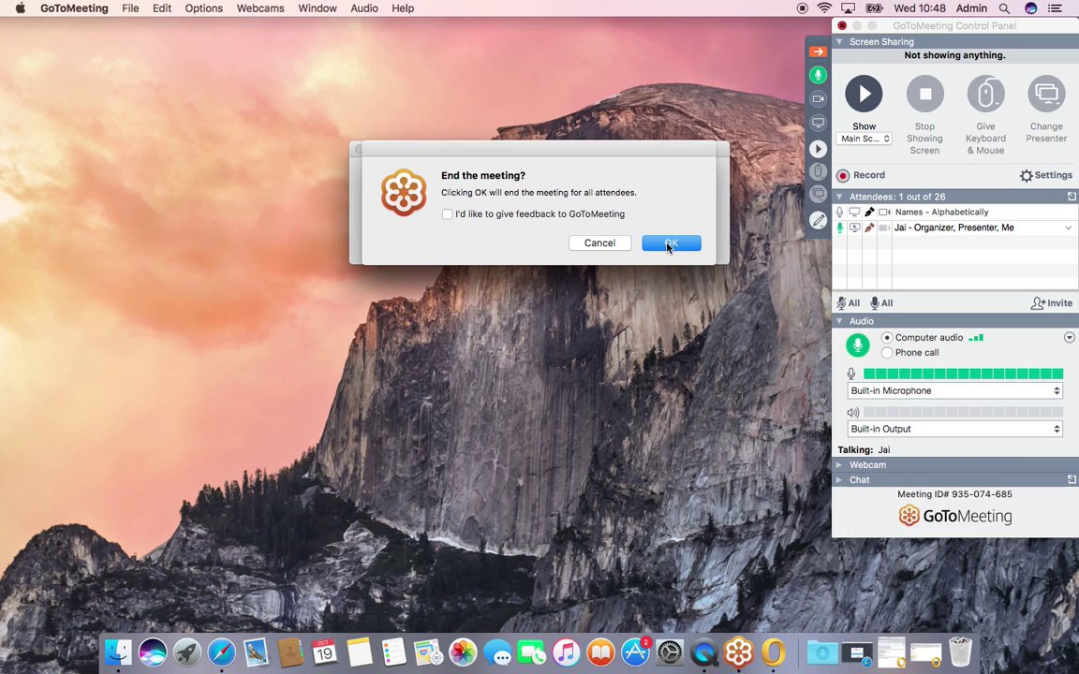
left_click(654, 241)
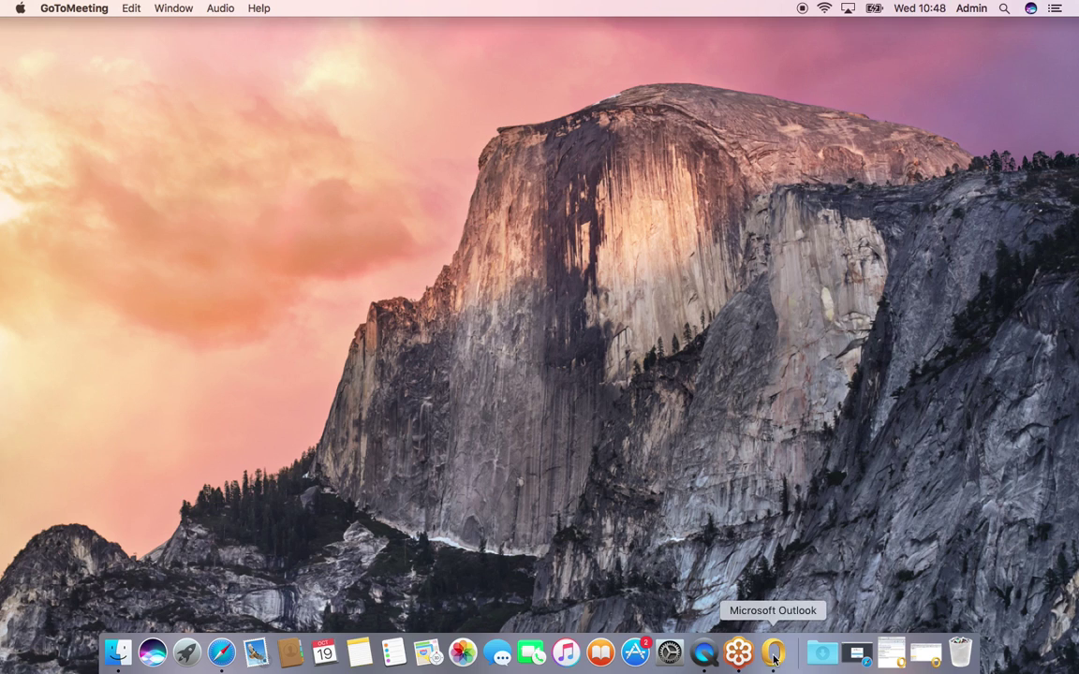